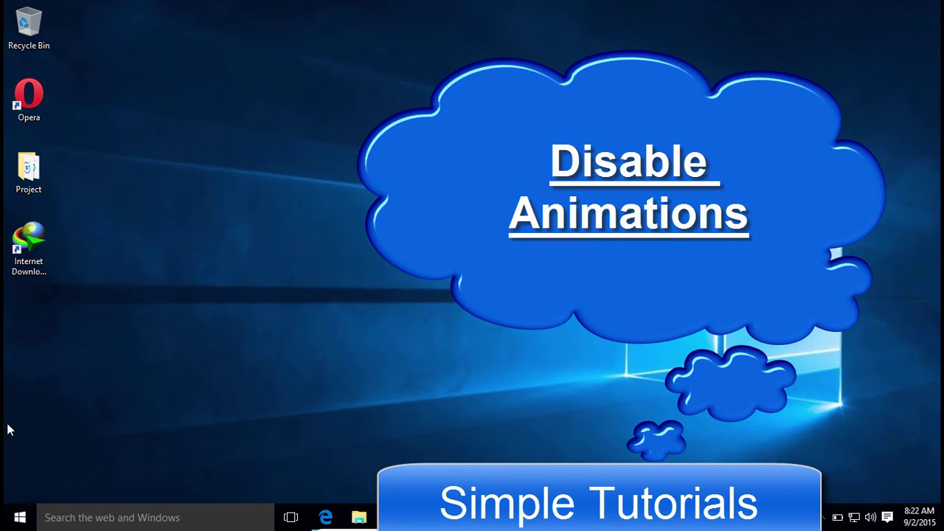
Open and close the Start menu repeatedly to show its current animation.
key(super)
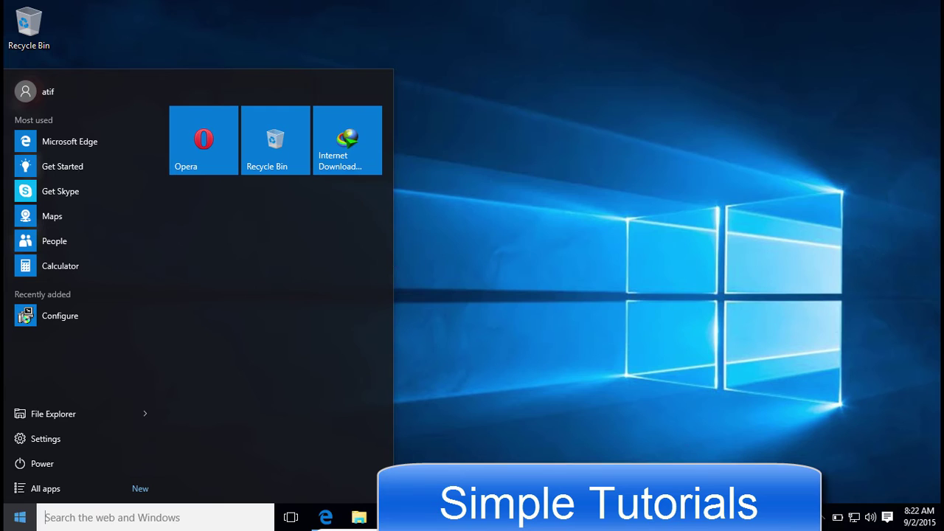
click(12, 509)
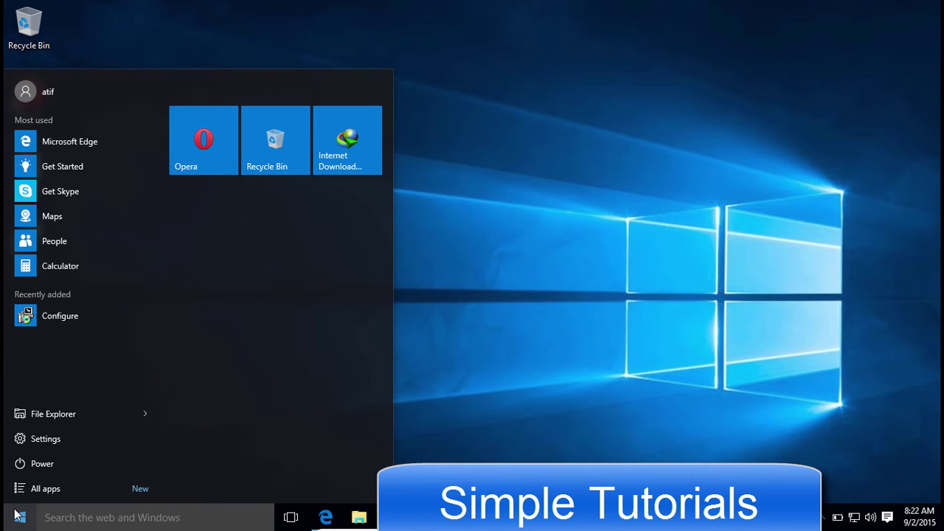
click(13, 514)
click(15, 518)
click(14, 518)
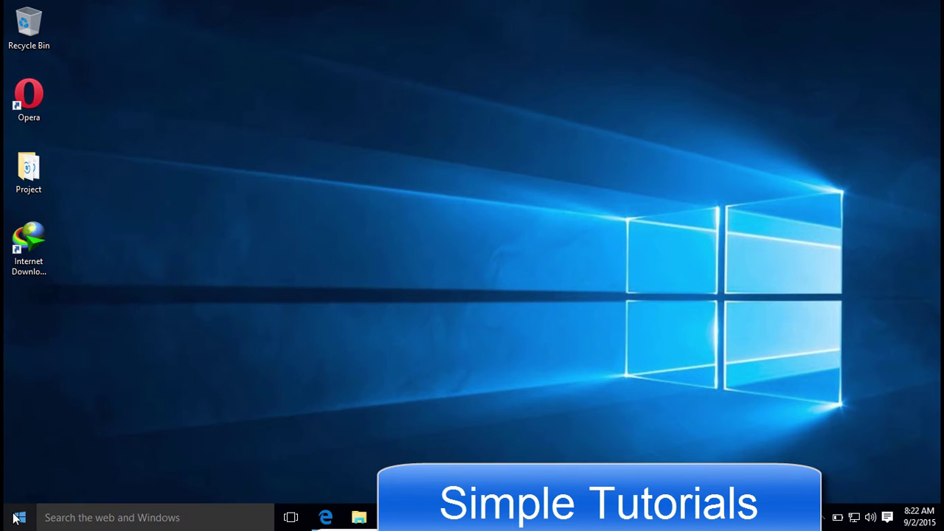
click(15, 518)
click(13, 518)
click(14, 518)
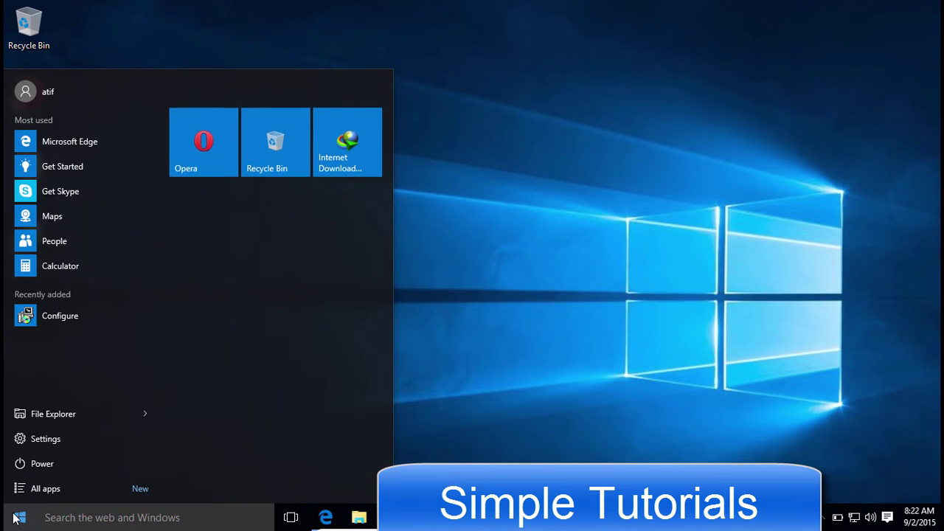
click(15, 518)
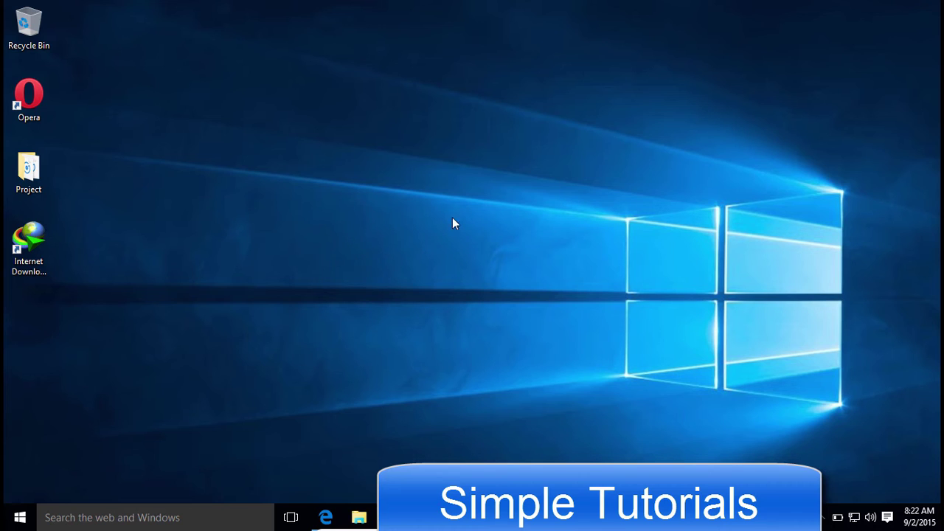
click(587, 516)
key(alt+Tab)
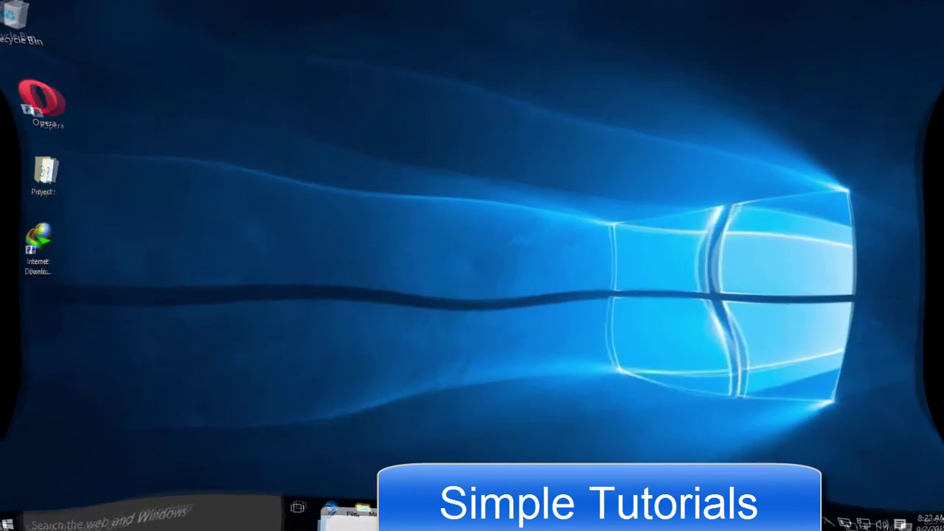
Switch 'Play animations in Windows' to Off in Ease of Access settings.
click(10, 519)
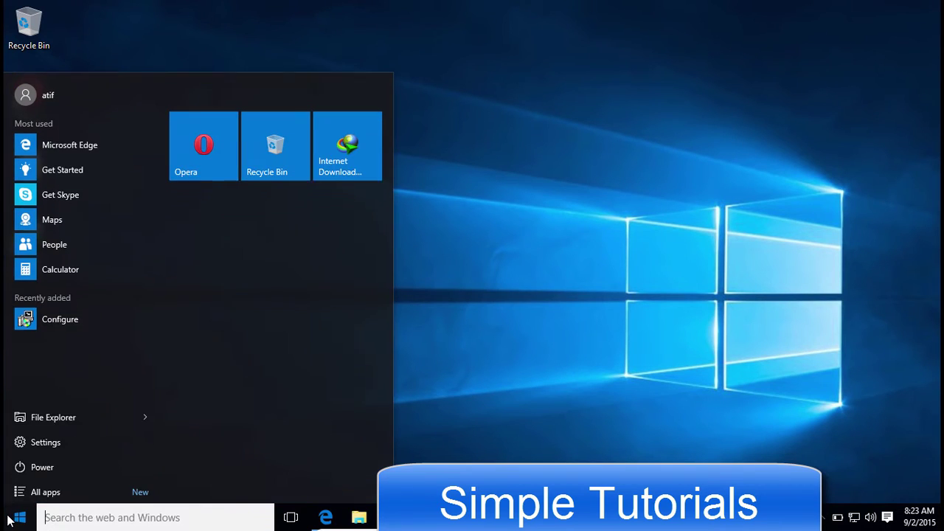
click(56, 431)
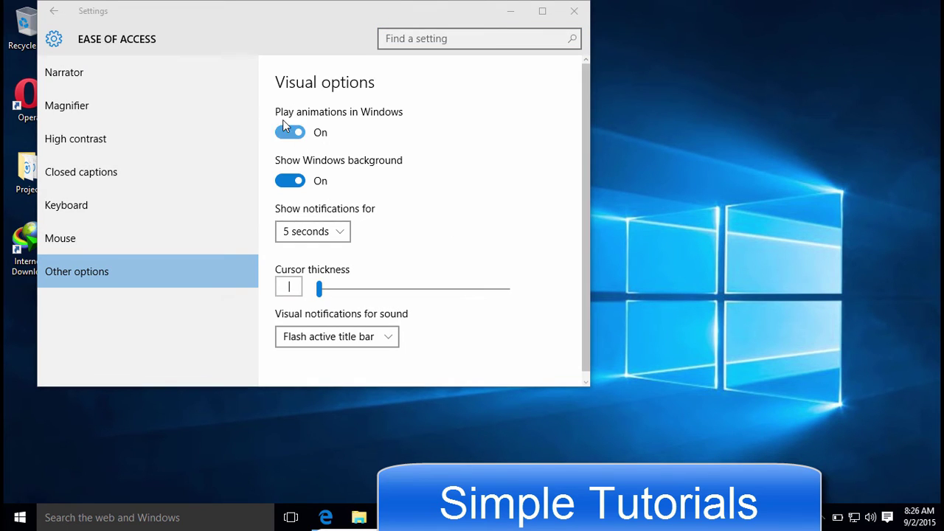
click(289, 133)
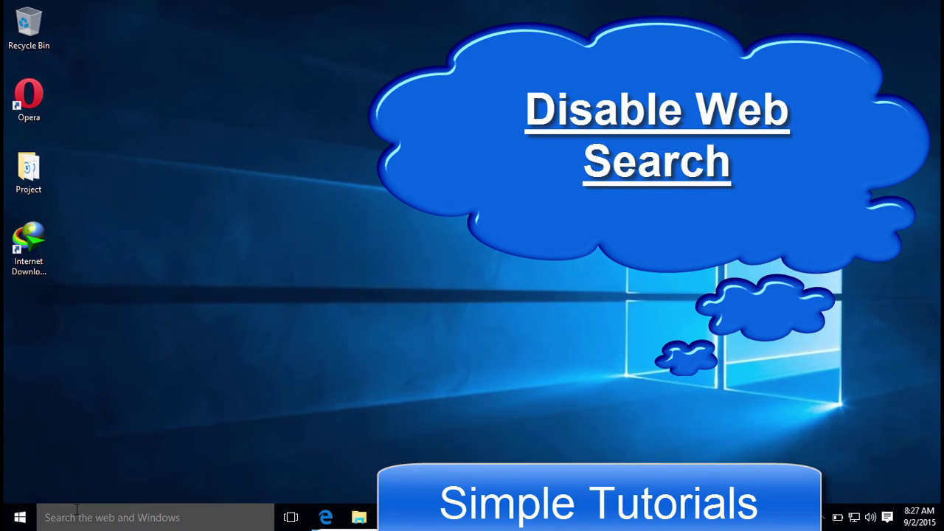
click(81, 516)
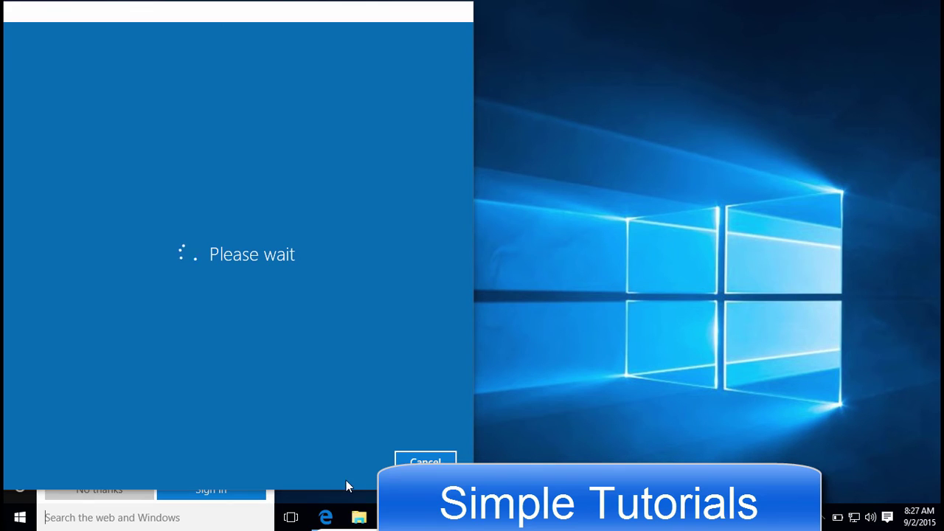
click(402, 462)
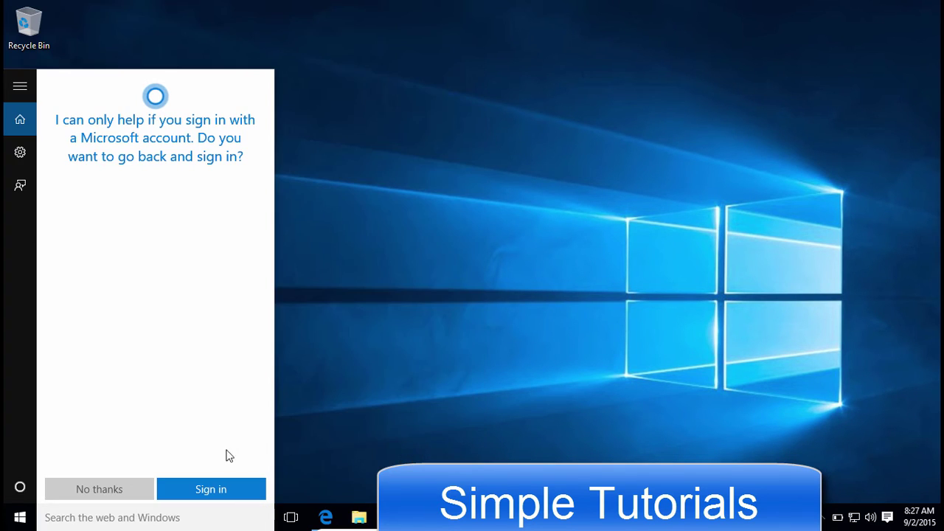
click(93, 519)
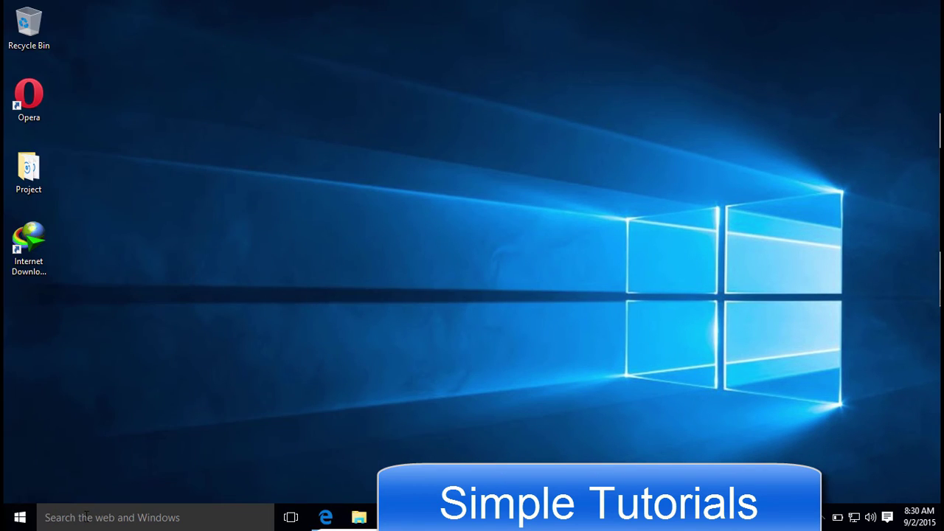
Switch Cortana's 'Search online and include web results' setting to Off.
click(87, 516)
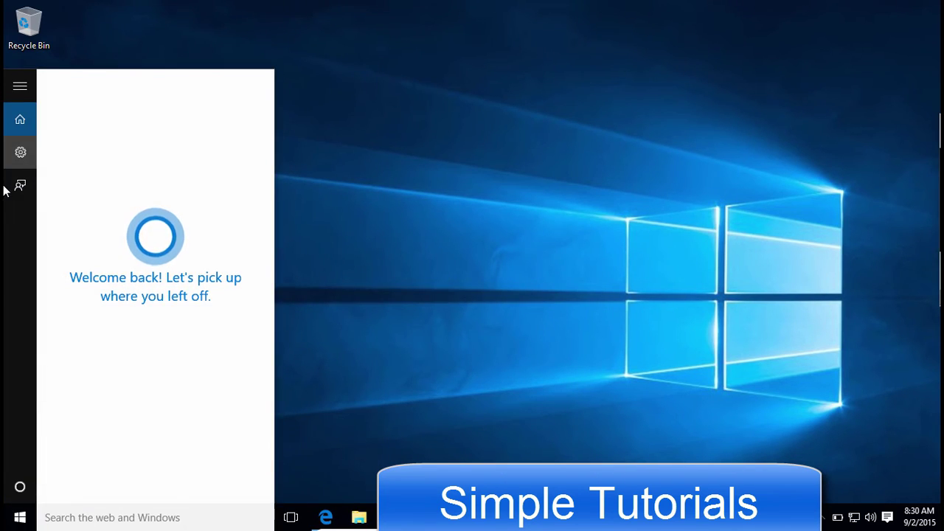
click(27, 162)
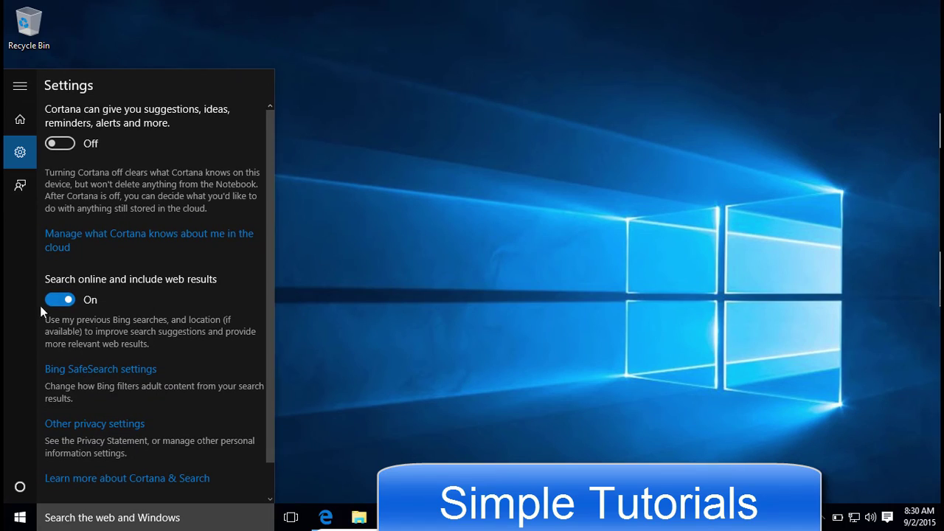
click(53, 298)
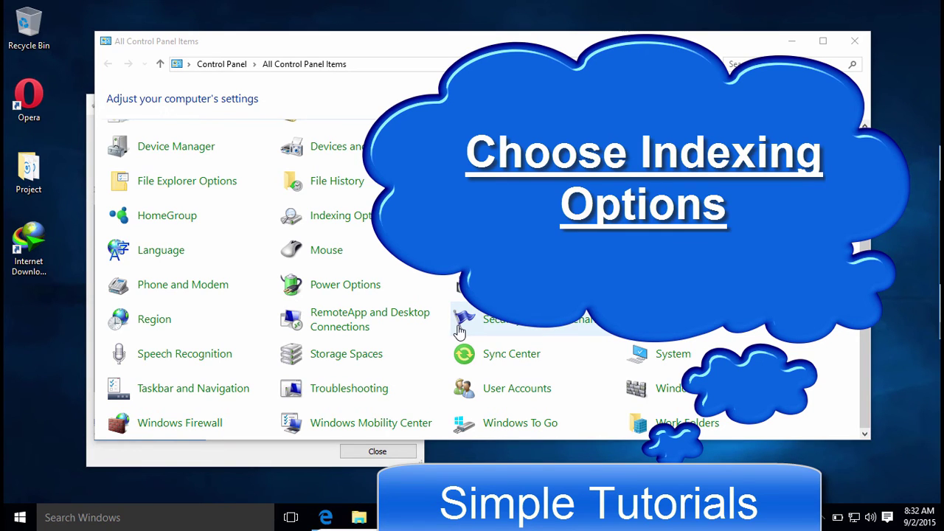
Review the Indexing Options dialog and its Advanced settings, cancelling without changes.
click(212, 456)
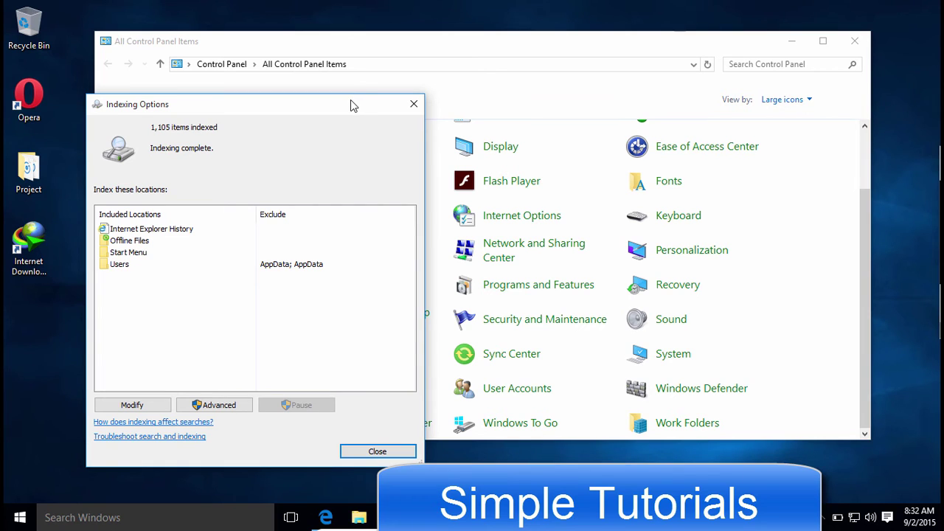
drag(350, 105, 307, 62)
click(384, 56)
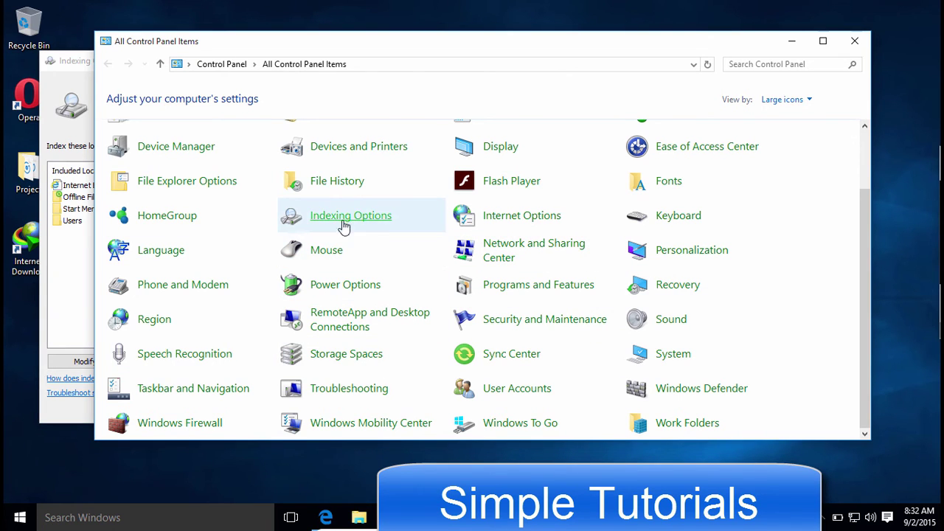
click(63, 292)
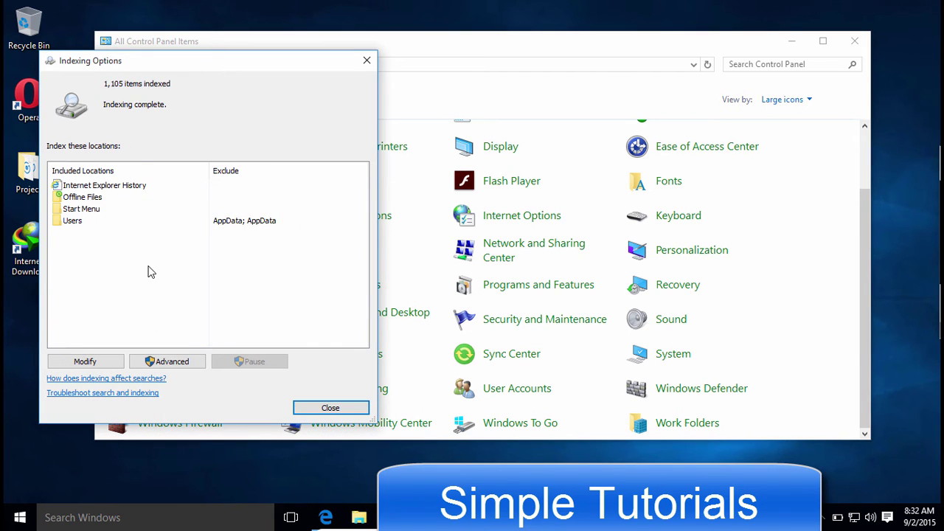
click(148, 366)
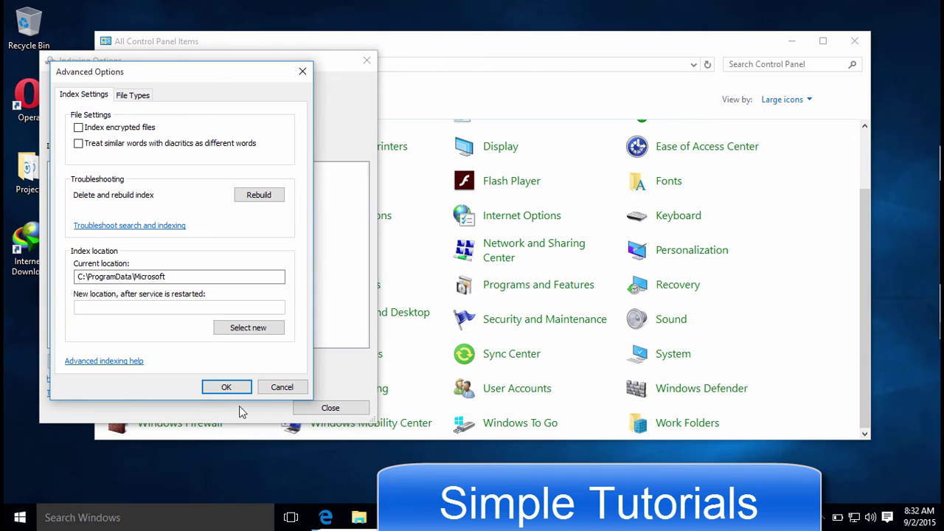
click(284, 393)
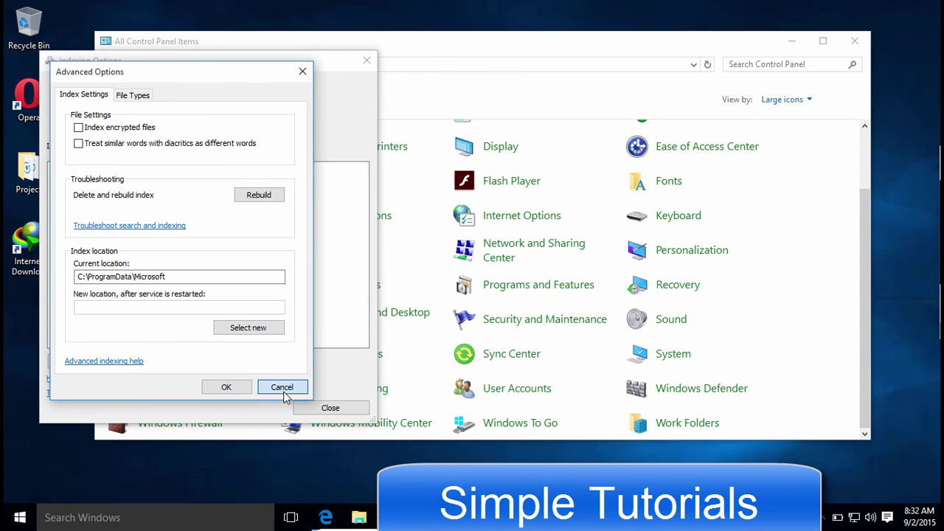
Switch between Control Panel and Indexing Options, then minimize all windows to the desktop.
click(413, 227)
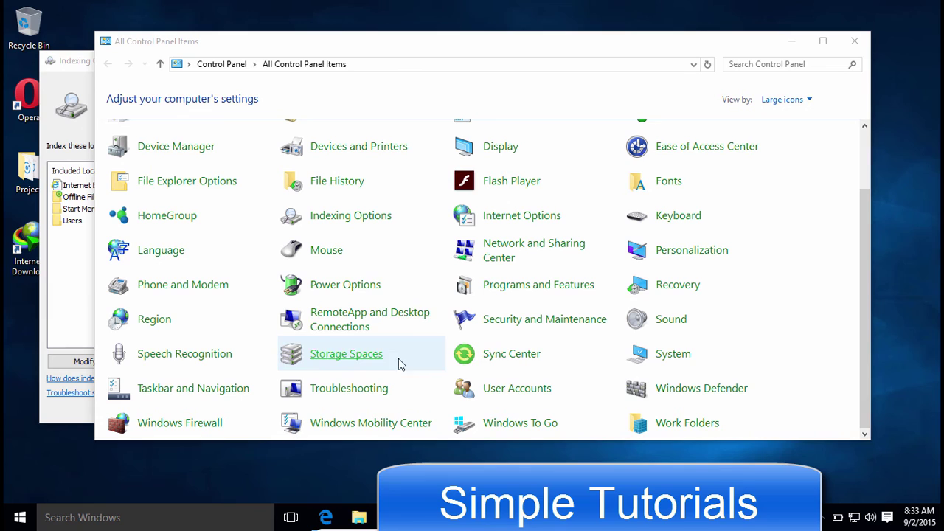
click(372, 217)
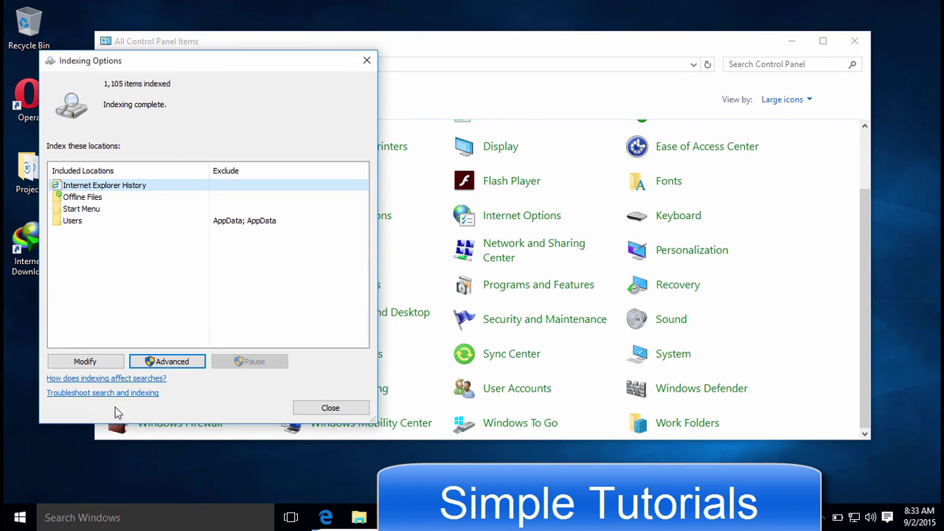
key(super+d)
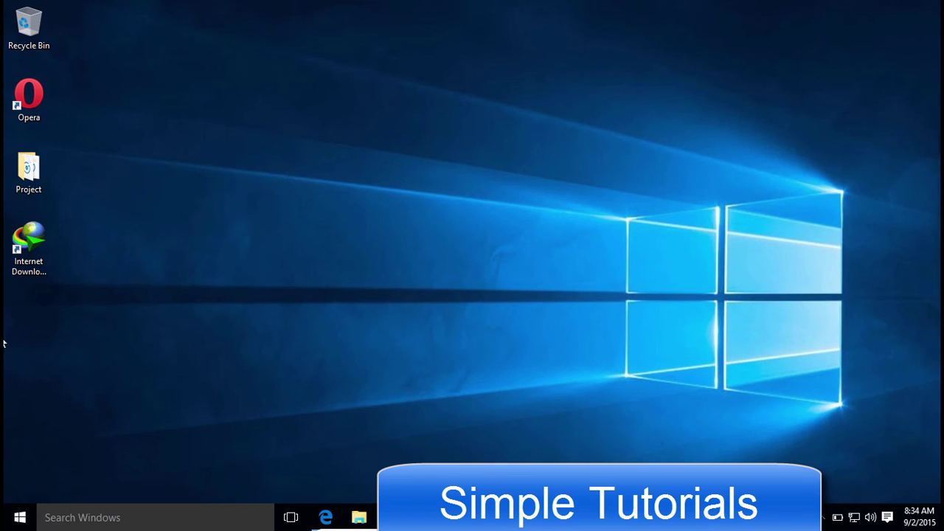
Unpin the Recycle Bin, Opera and Internet Download Manager tiles from Start.
click(20, 517)
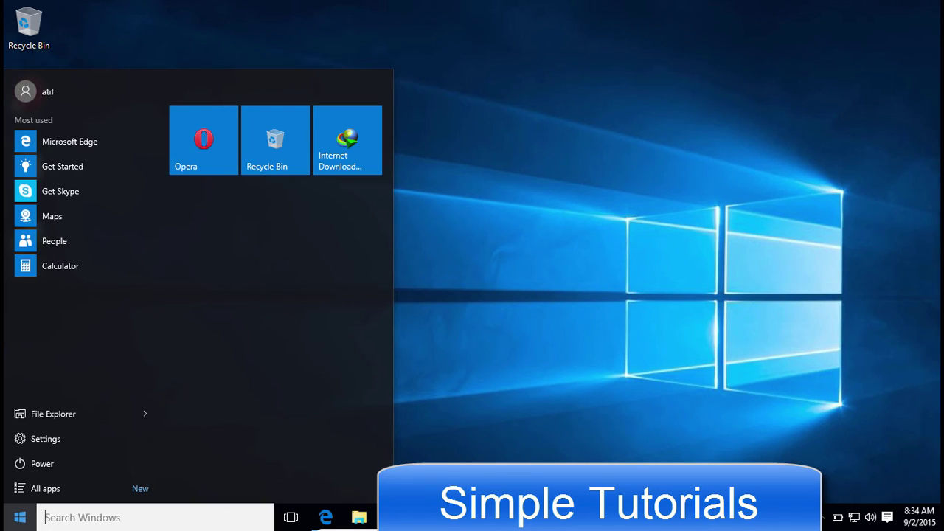
right_click(292, 146)
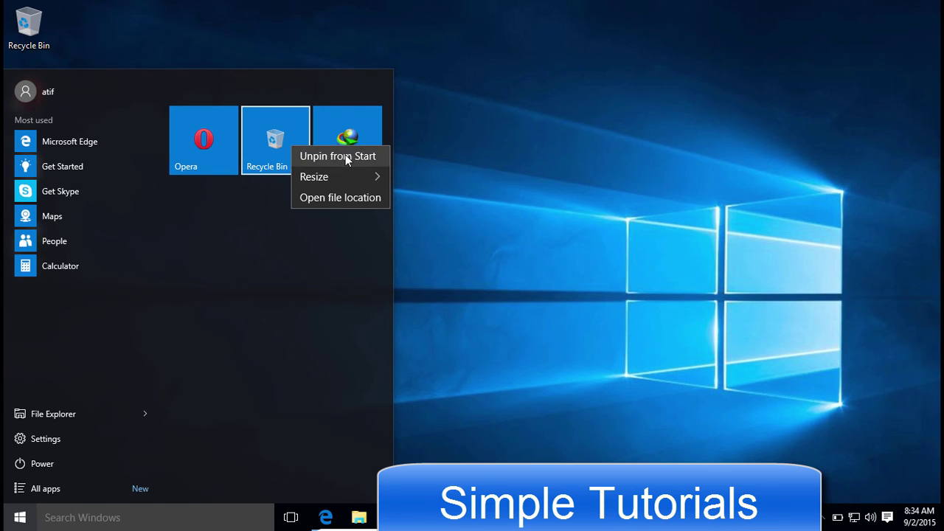
click(345, 154)
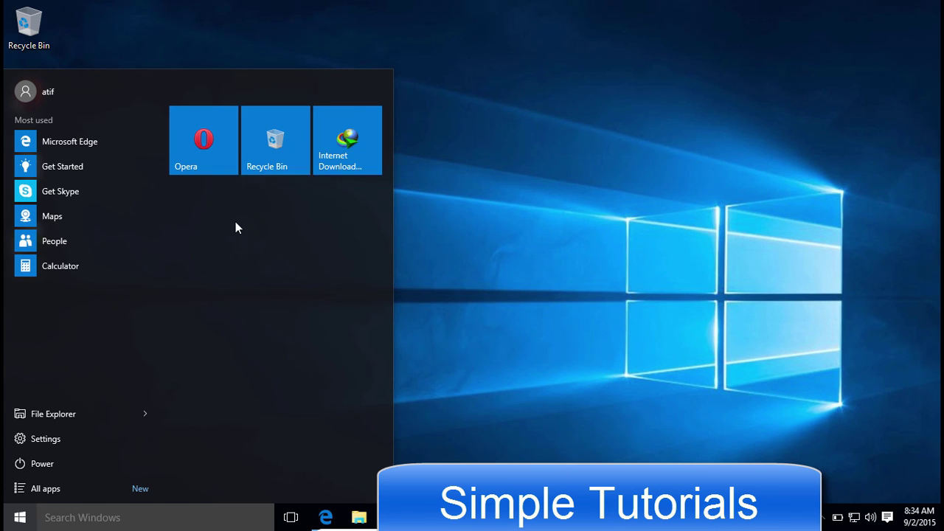
right_click(210, 141)
click(287, 154)
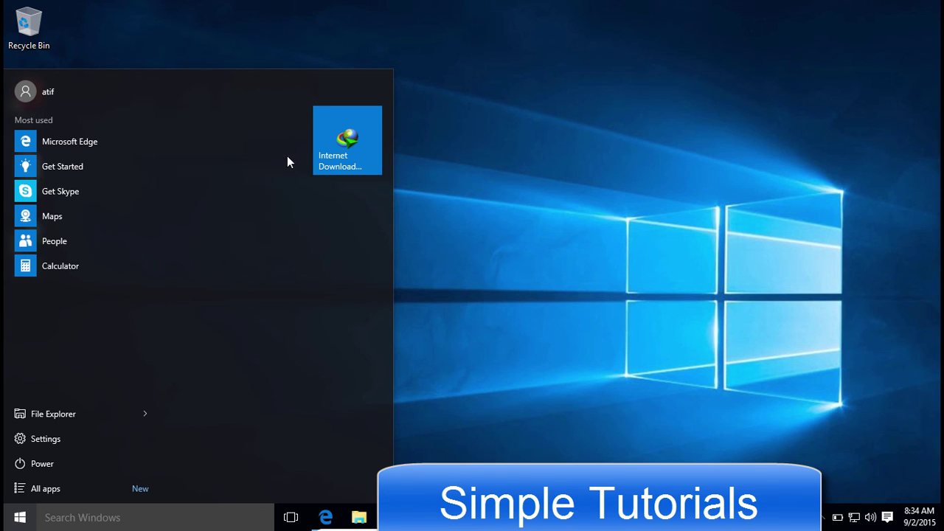
right_click(331, 154)
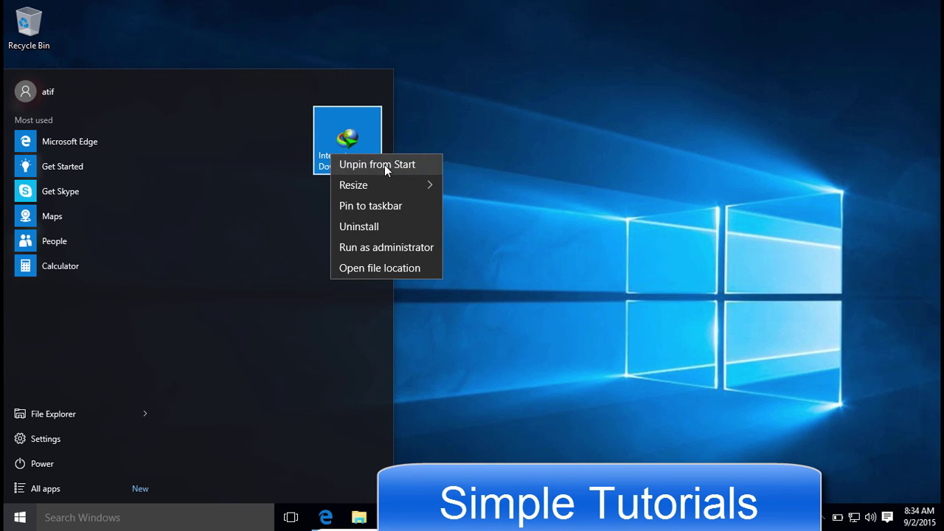
click(385, 164)
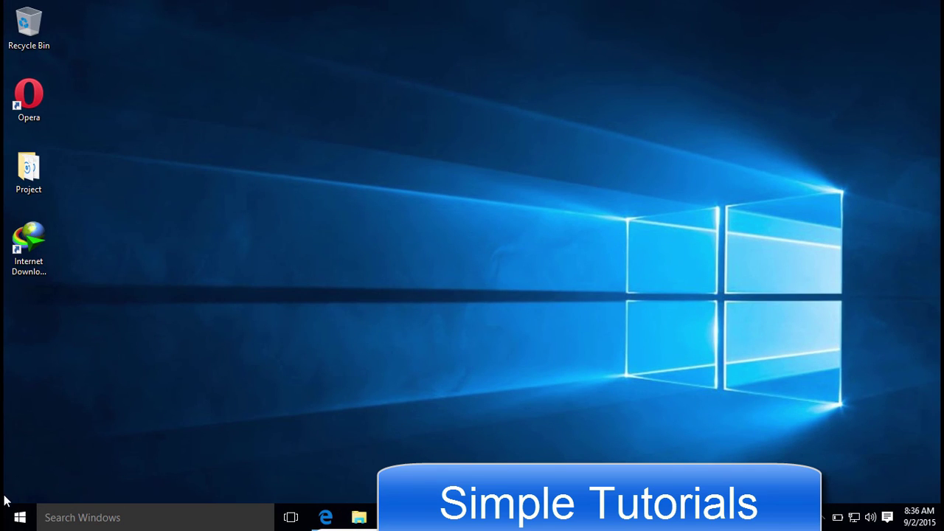
click(14, 517)
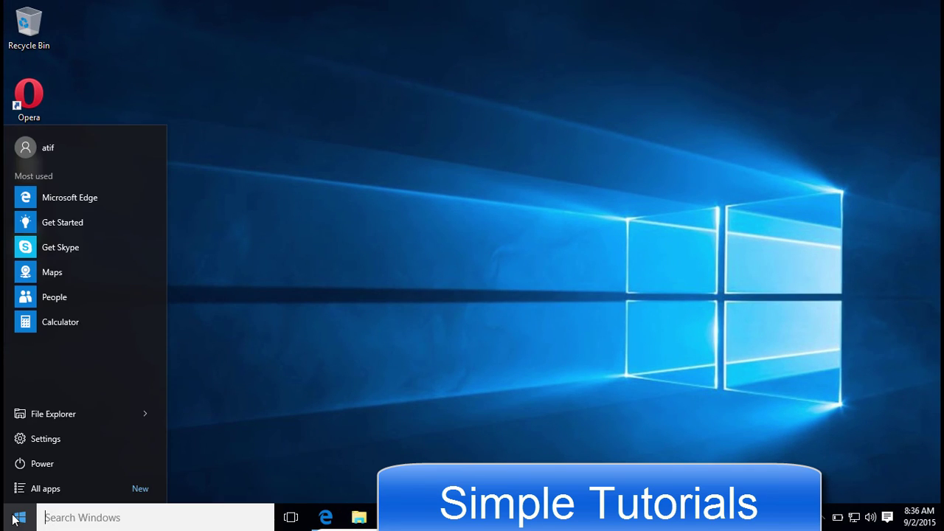
click(17, 520)
click(17, 520)
click(258, 357)
click(18, 517)
click(305, 148)
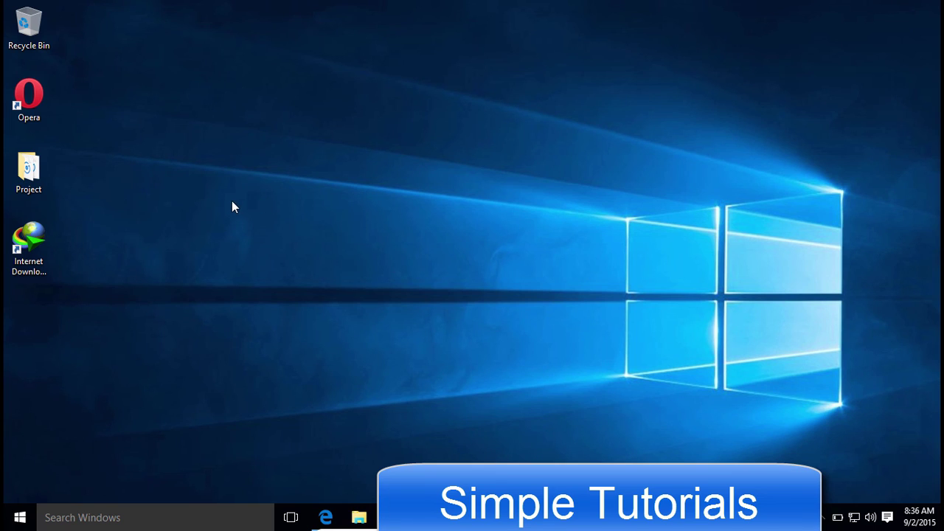